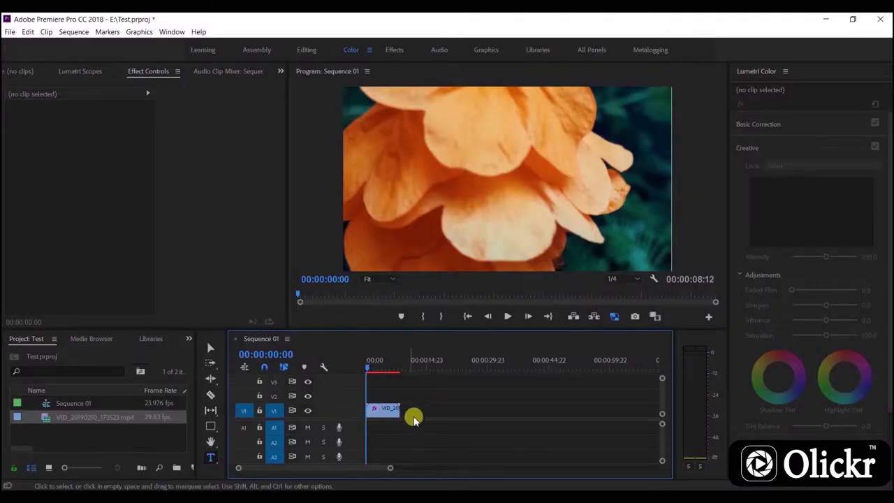
Turn on Safe Margins guides in the Program Monitor and select the flower clip.
{"action": "left_click", "coordinate": [655, 279]}
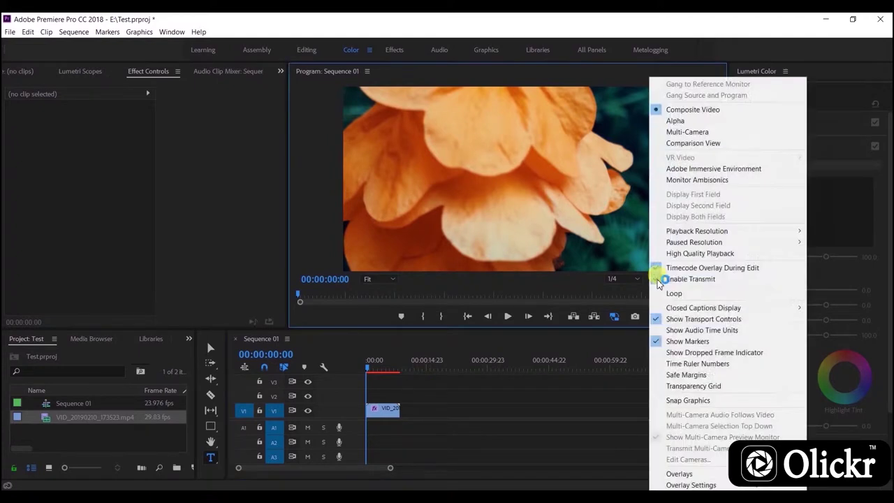
{"action": "left_click", "coordinate": [679, 375]}
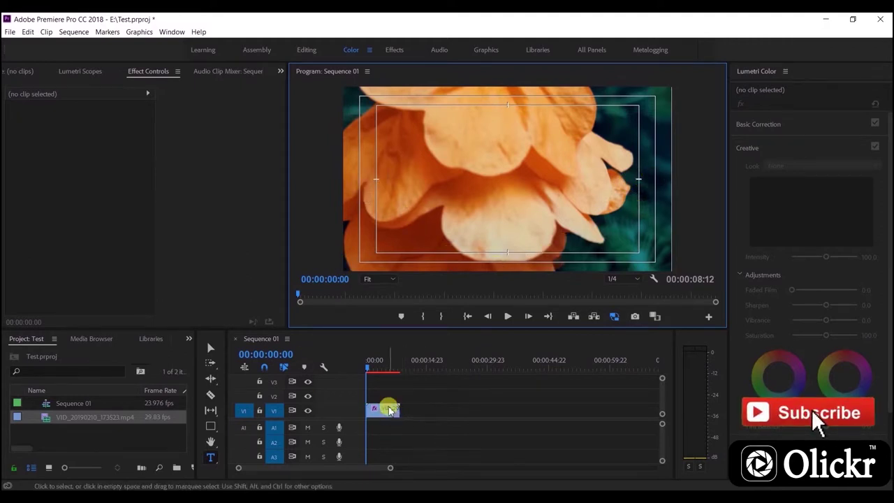
{"action": "left_click", "coordinate": [389, 413]}
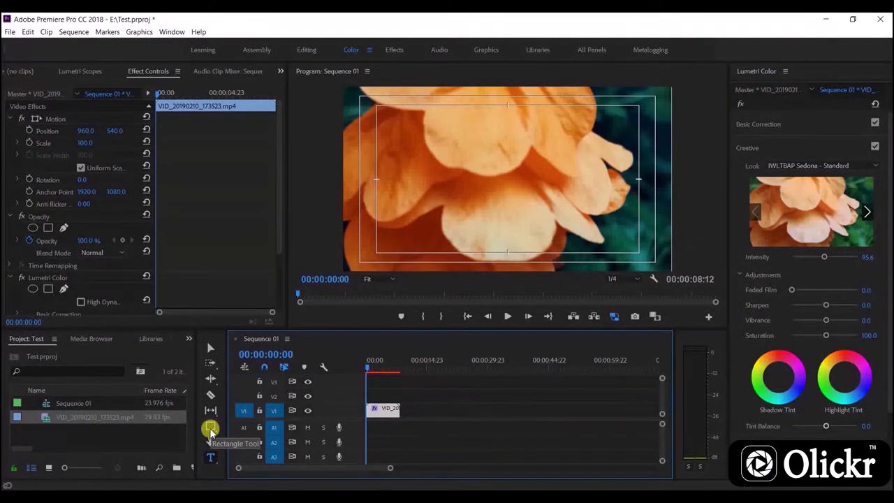
Draw a thin white horizontal bar across the flower footage with the Rectangle Tool.
{"action": "left_click_drag", "start_coordinate": [214, 429], "coordinate": [246, 440]}
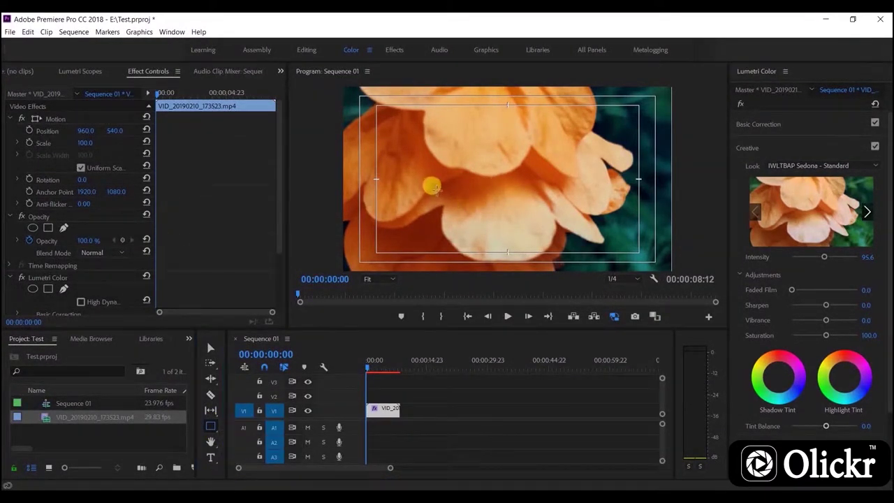
{"action": "left_click_drag", "start_coordinate": [428, 186], "coordinate": [607, 200]}
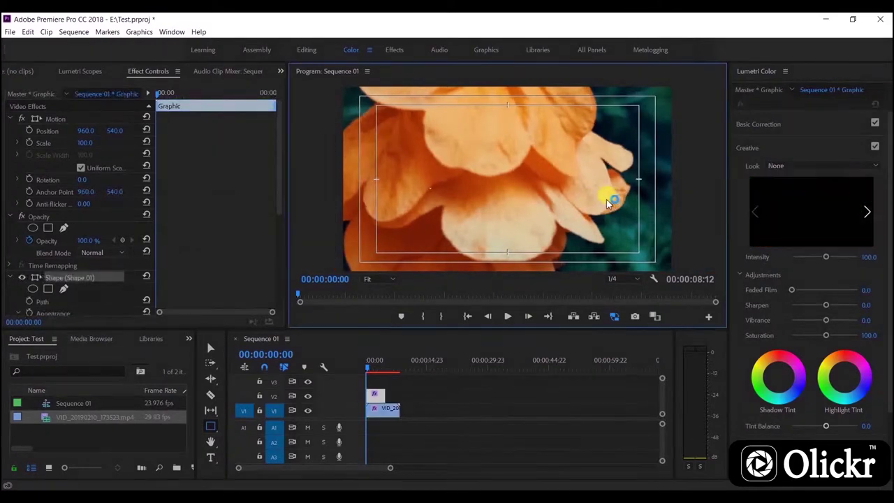
{"action": "left_click_drag", "start_coordinate": [607, 201], "coordinate": [597, 192]}
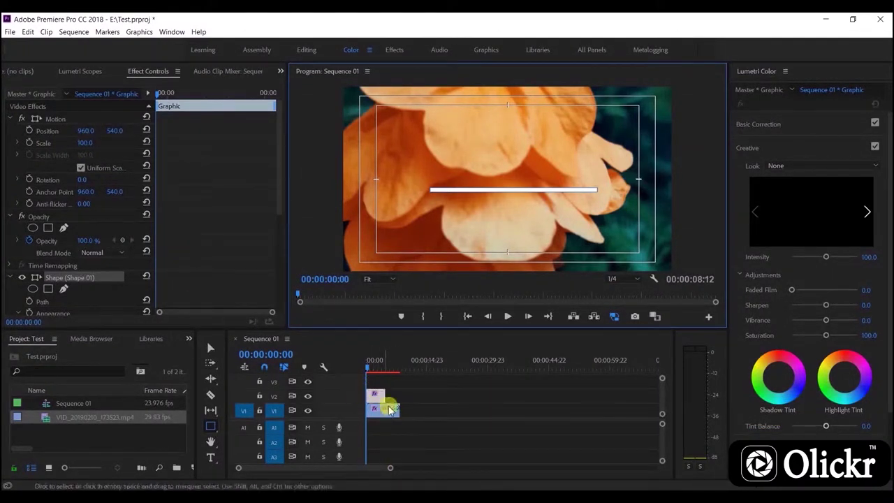
Lengthen the white bar graphic clip on track V2.
{"action": "left_click_drag", "start_coordinate": [383, 395], "coordinate": [388, 392]}
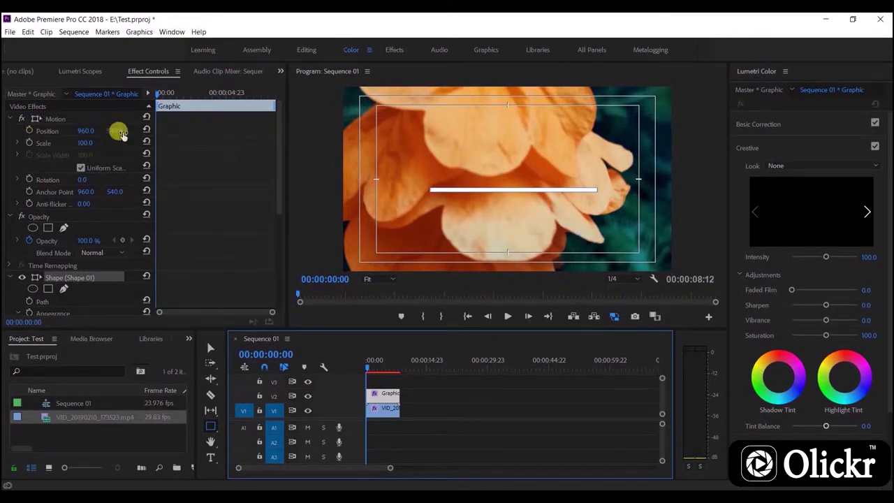
{"action": "left_click", "coordinate": [388, 407]}
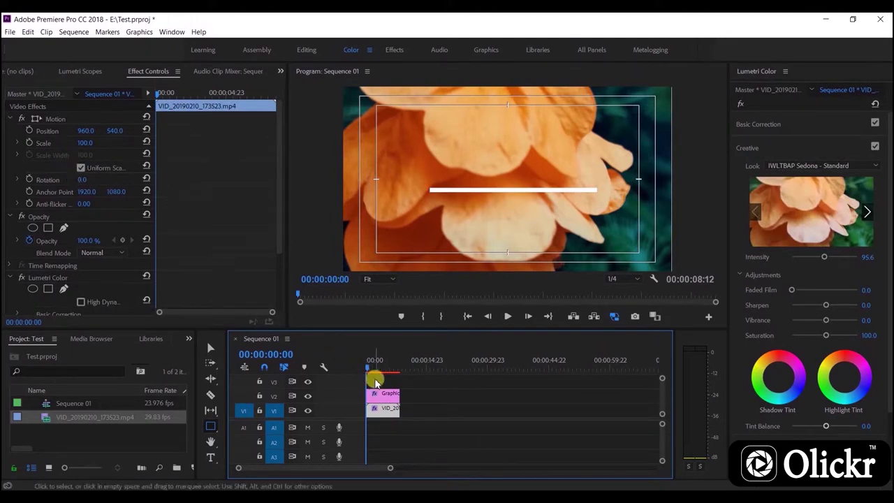
{"action": "left_click", "coordinate": [387, 397]}
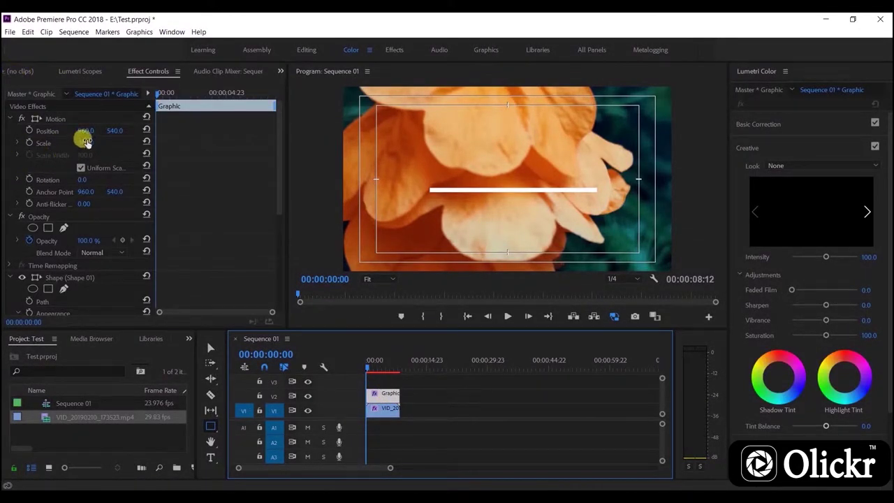
Lower the bar to position 949.0, 613.0 in Effect Controls and preview it.
{"action": "left_click", "coordinate": [281, 74]}
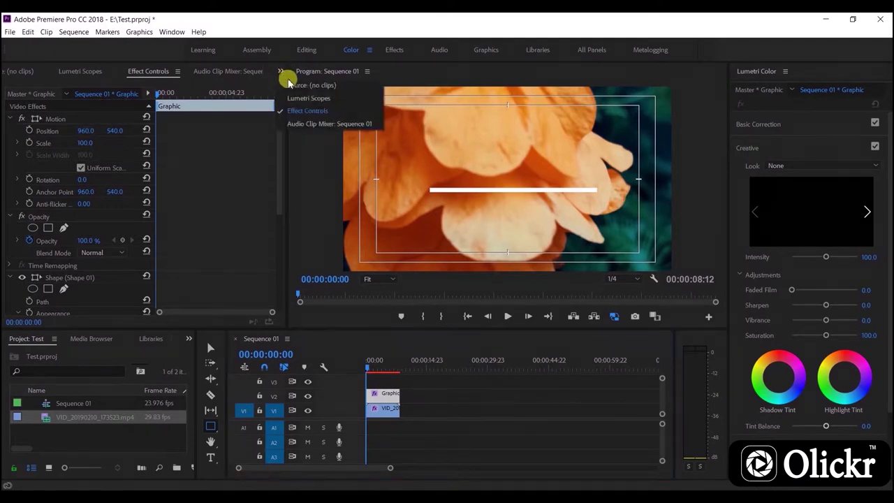
{"action": "left_click", "coordinate": [295, 103]}
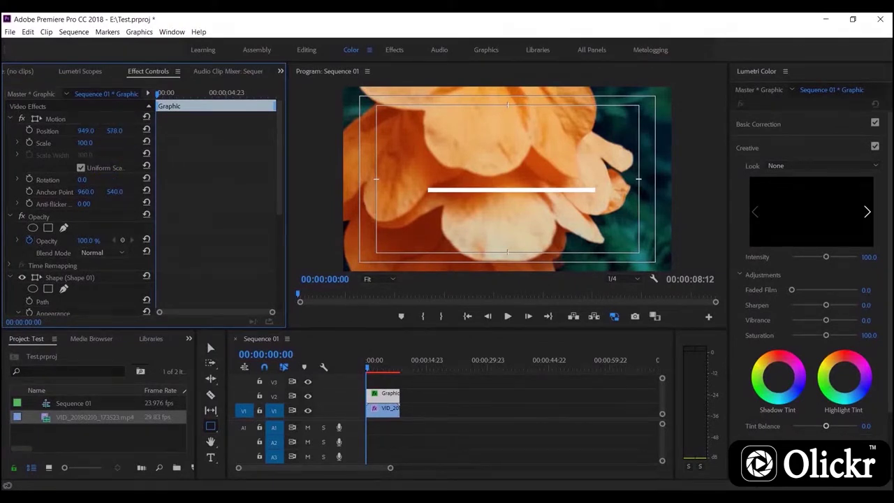
{"action": "left_click_drag", "start_coordinate": [114, 131], "coordinate": [139, 130]}
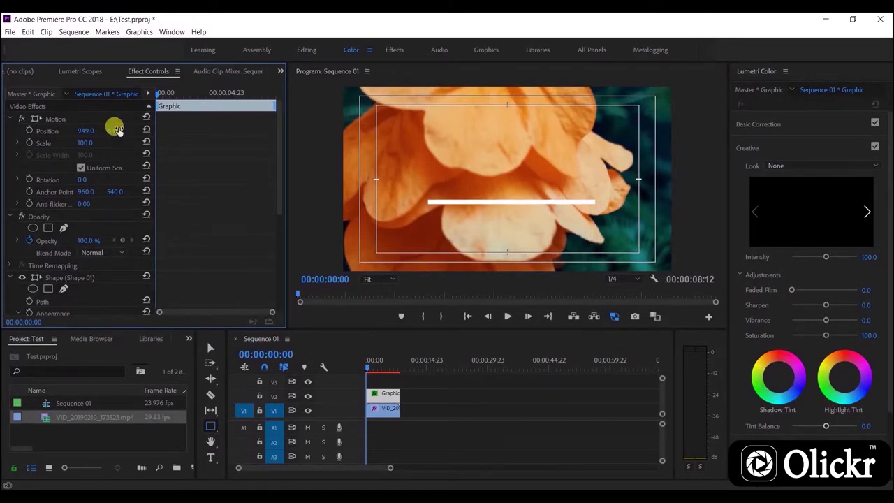
{"action": "left_click", "coordinate": [508, 315]}
{"action": "left_click", "coordinate": [508, 316]}
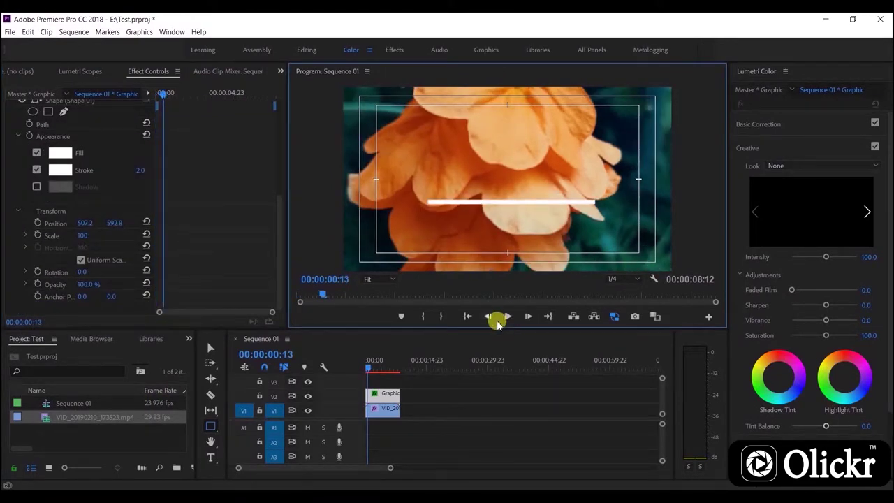
Set a Scale keyframe of 100 on the bar at 00:00:00:10.
{"action": "left_click_drag", "start_coordinate": [329, 278], "coordinate": [340, 275]}
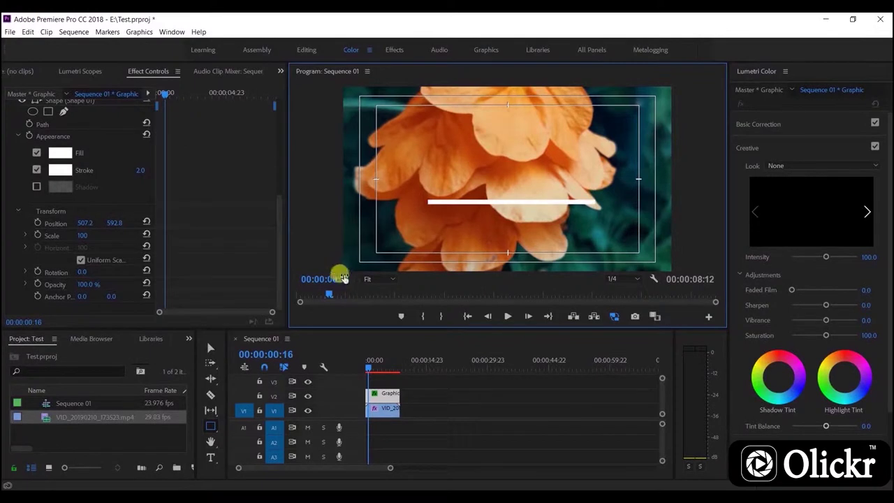
{"action": "left_click", "coordinate": [339, 278]}
{"action": "left_click", "coordinate": [351, 277]}
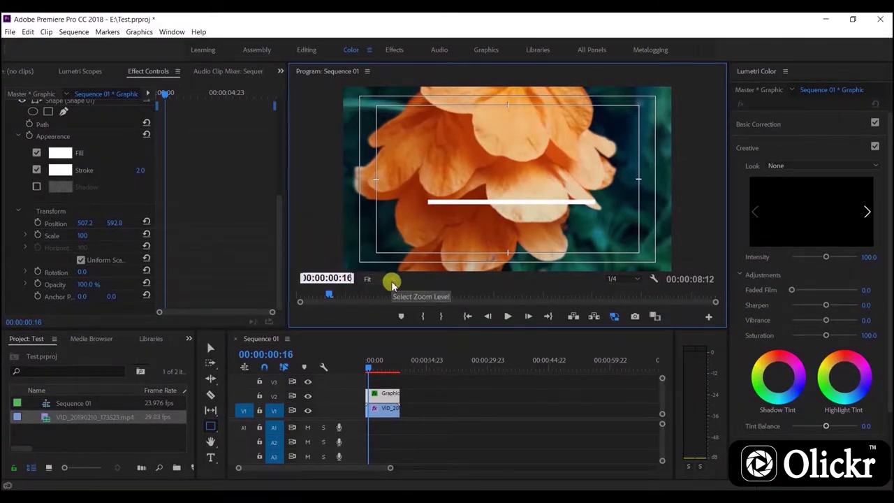
{"action": "key", "text": "Return"}
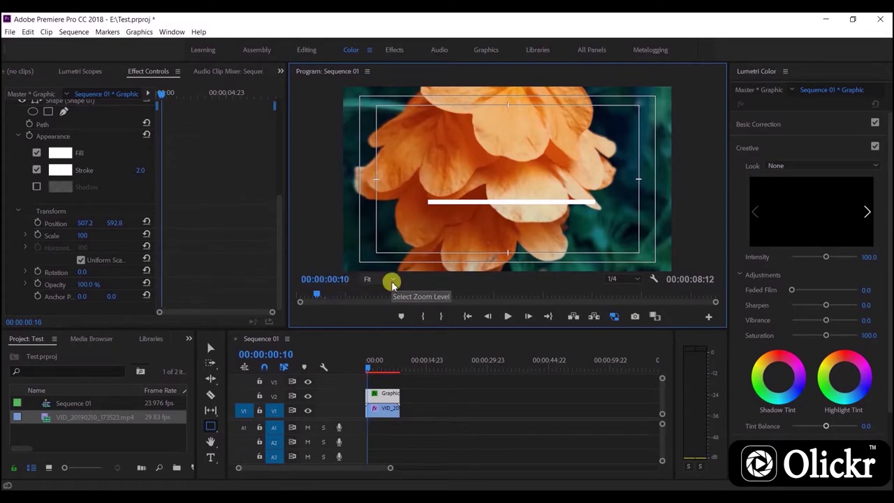
{"action": "left_click", "coordinate": [38, 235]}
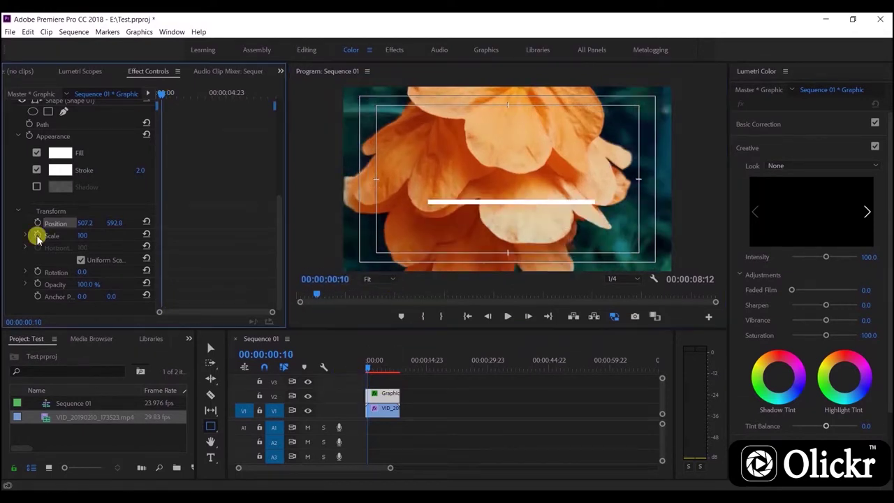
Set the bar's Scale to 0 at the first frame so it grows in.
{"action": "left_click_drag", "start_coordinate": [368, 371], "coordinate": [333, 365]}
{"action": "left_click", "coordinate": [85, 235]}
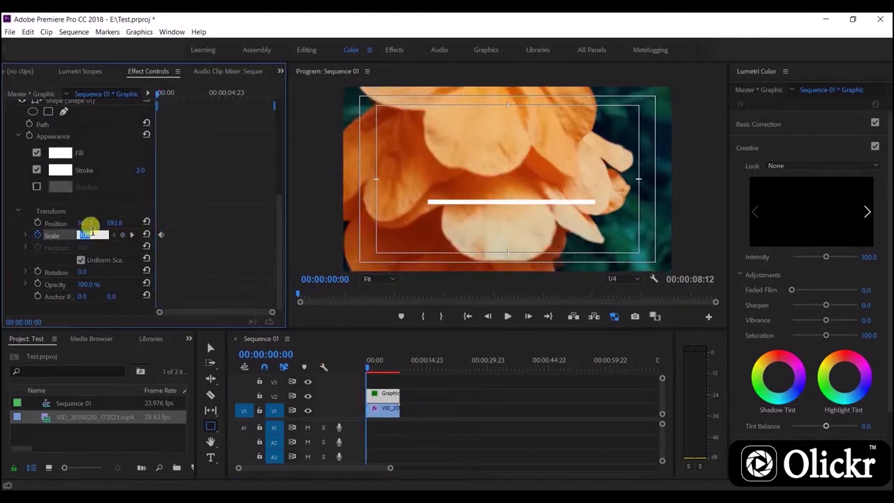
{"action": "type", "text": "0"}
{"action": "key", "text": "Return"}
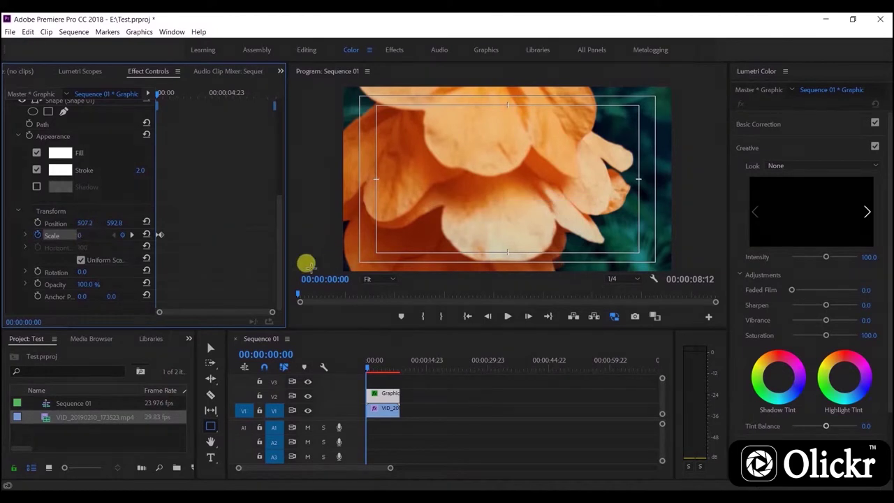
{"action": "key", "text": "ctrl+z"}
{"action": "key", "text": "ctrl+z"}
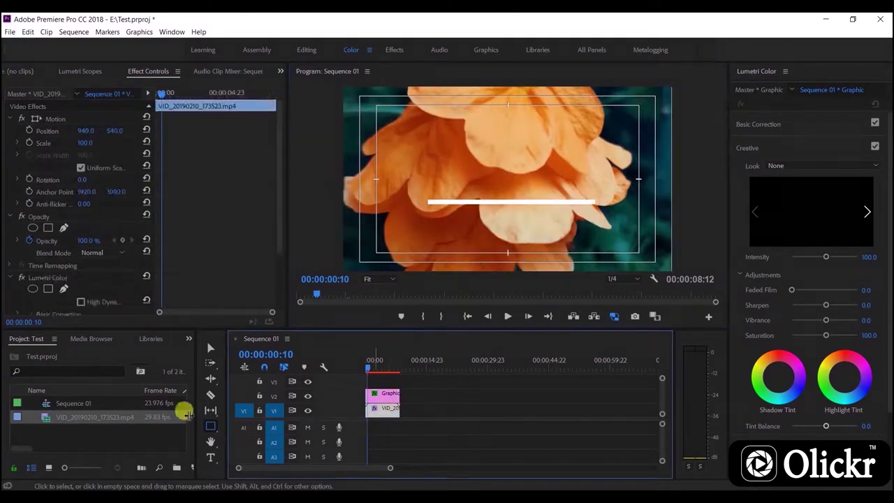
{"action": "left_click", "coordinate": [210, 455]}
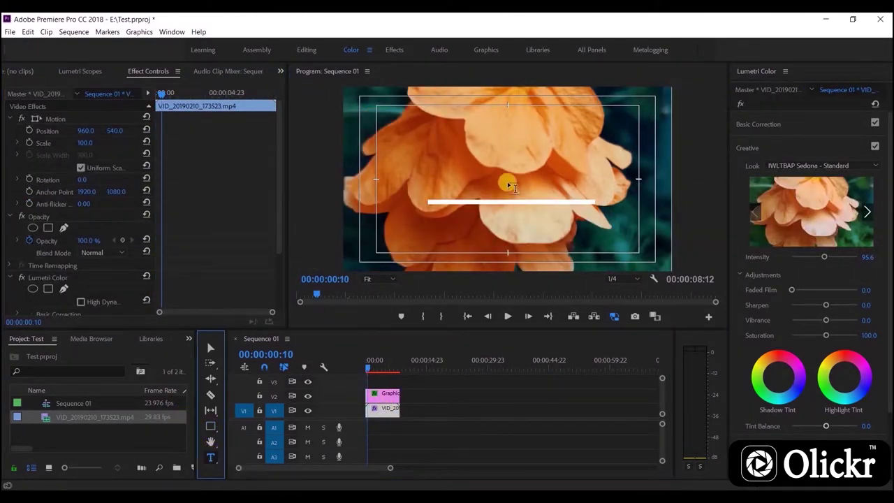
Type the title text over the footage and extend its clip to match the other clips.
{"action": "left_click", "coordinate": [449, 178]}
{"action": "type", "text": "The Flowers"}
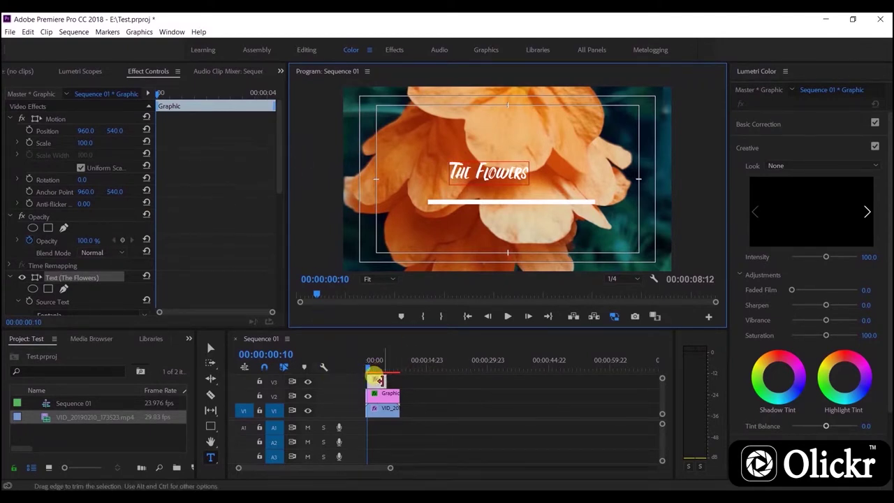
{"action": "left_click", "coordinate": [378, 383]}
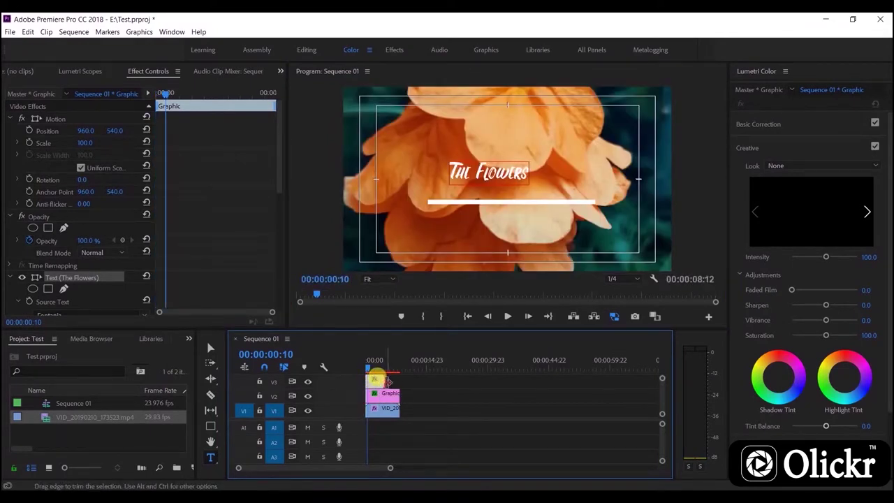
{"action": "left_click_drag", "start_coordinate": [383, 381], "coordinate": [400, 381]}
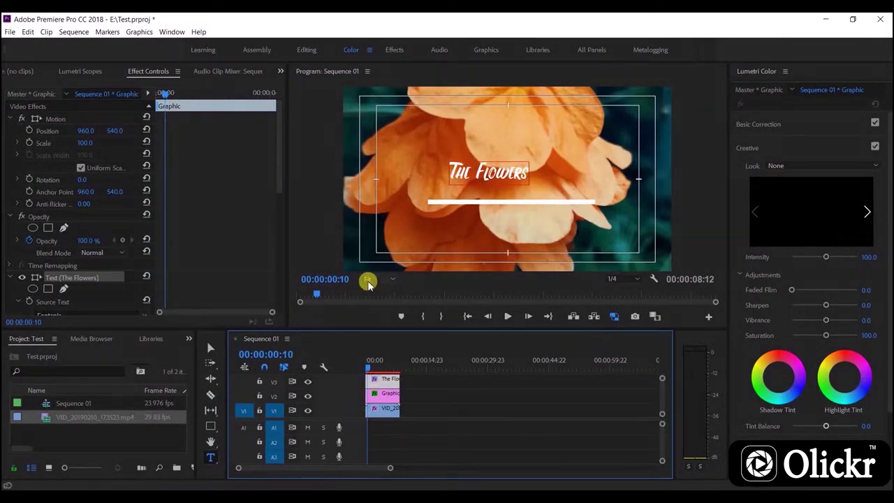
Enlarge the title to scale 181 and position it just above the white bar.
{"action": "left_click", "coordinate": [82, 143]}
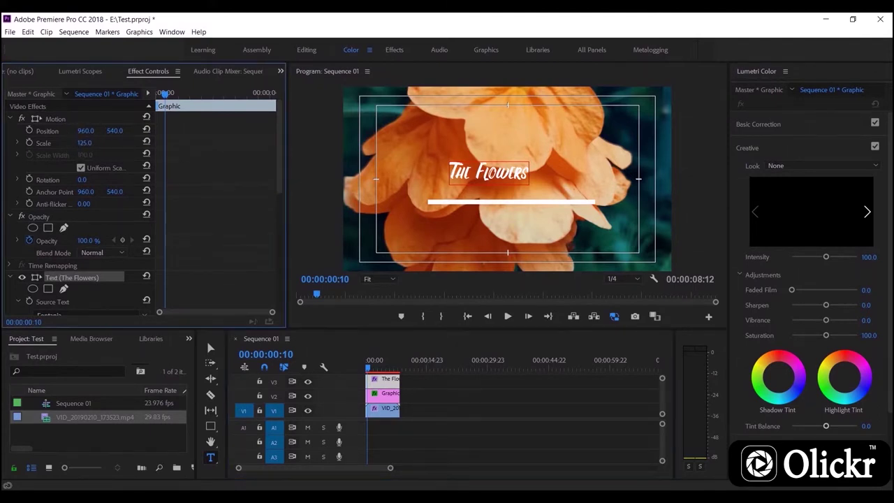
{"action": "mouse_move", "coordinate": [82, 143]}
{"action": "left_mouse_down"}
{"action": "mouse_move", "coordinate": [91, 143]}
{"action": "mouse_move", "coordinate": [86, 131]}
{"action": "mouse_move", "coordinate": [101, 130]}
{"action": "mouse_move", "coordinate": [75, 138]}
{"action": "mouse_move", "coordinate": [118, 134]}
{"action": "mouse_move", "coordinate": [93, 147]}
{"action": "mouse_move", "coordinate": [56, 140]}
{"action": "mouse_move", "coordinate": [110, 130]}
{"action": "mouse_move", "coordinate": [74, 130]}
{"action": "mouse_move", "coordinate": [116, 134]}
{"action": "mouse_move", "coordinate": [85, 126]}
{"action": "left_mouse_up"}
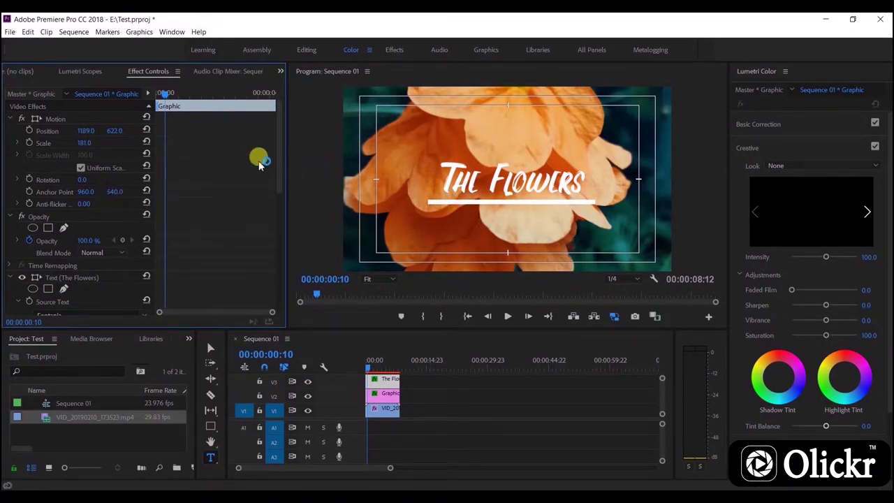
{"action": "left_click_drag", "start_coordinate": [280, 176], "coordinate": [276, 236]}
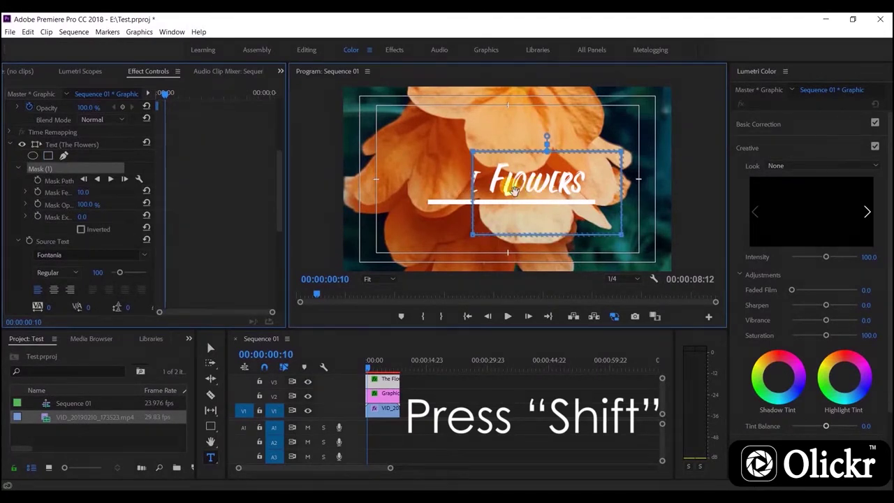
Fit the rectangle mask over 'The Flowers' with its bottom edge on the white bar's top.
{"action": "left_click_drag", "start_coordinate": [551, 192], "coordinate": [514, 190]}
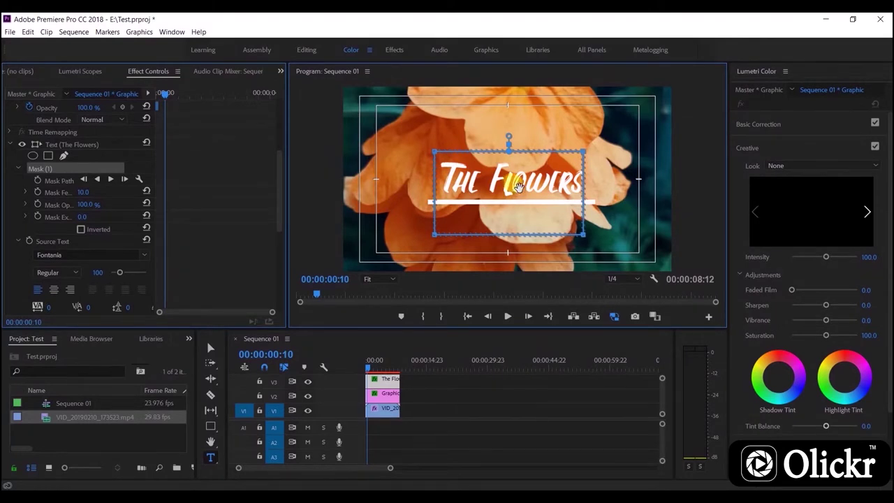
{"action": "left_click_drag", "start_coordinate": [518, 187], "coordinate": [521, 188]}
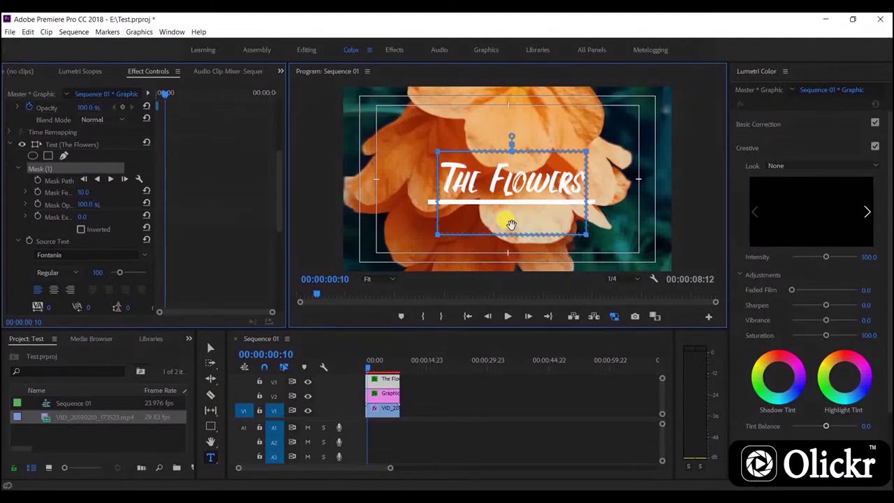
{"action": "key", "text": "shift+Up"}
{"action": "key", "text": "shift+Up"}
{"action": "key", "text": "shift+Up"}
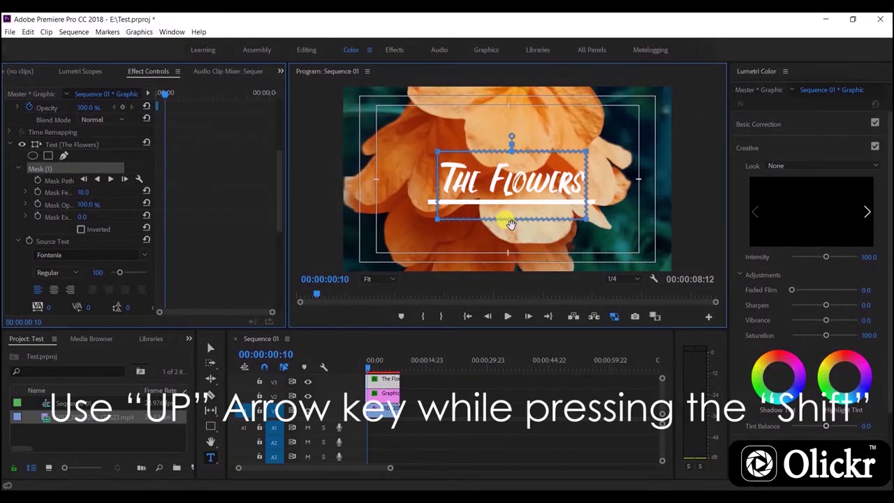
{"action": "key", "text": "shift+Up"}
{"action": "key", "text": "shift+Up"}
{"action": "key", "text": "shift+Up"}
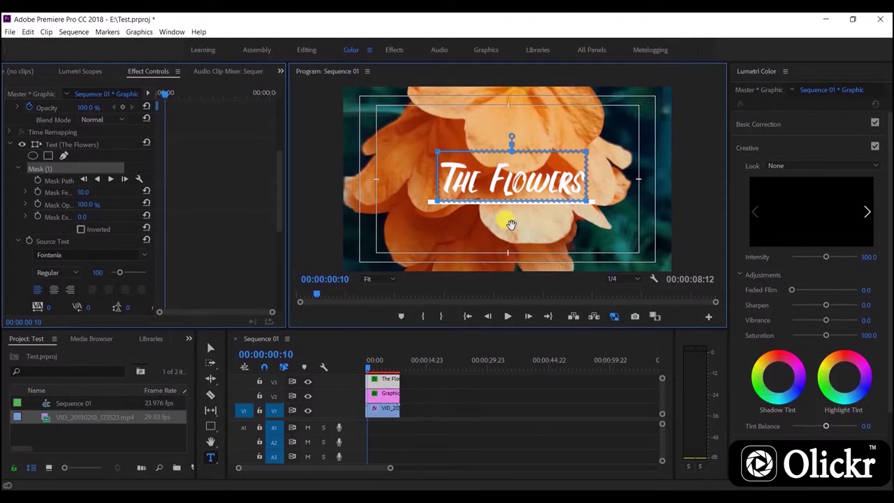
{"action": "key", "text": "shift+Up"}
{"action": "key", "text": "shift+Up"}
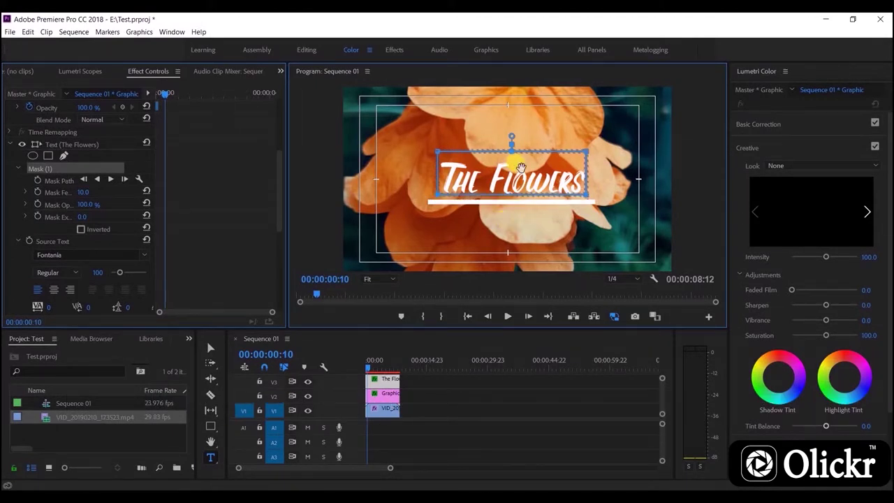
{"action": "key", "text": "shift+Down"}
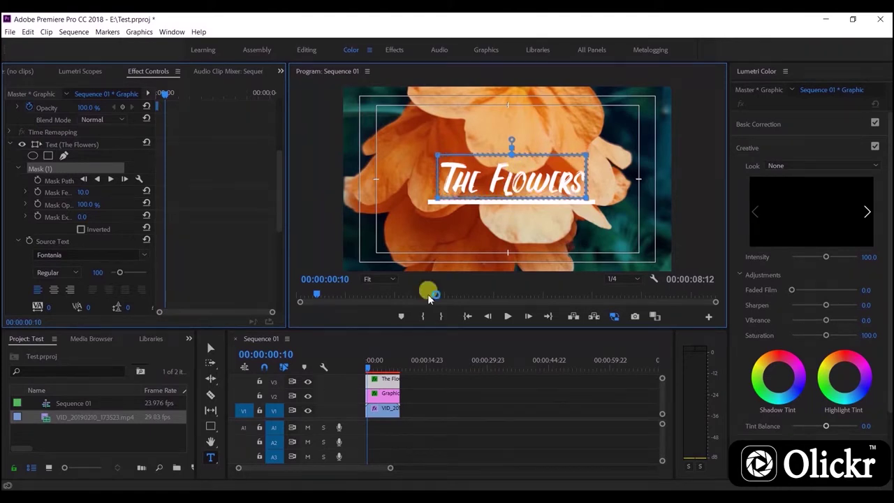
{"action": "left_click", "coordinate": [386, 282]}
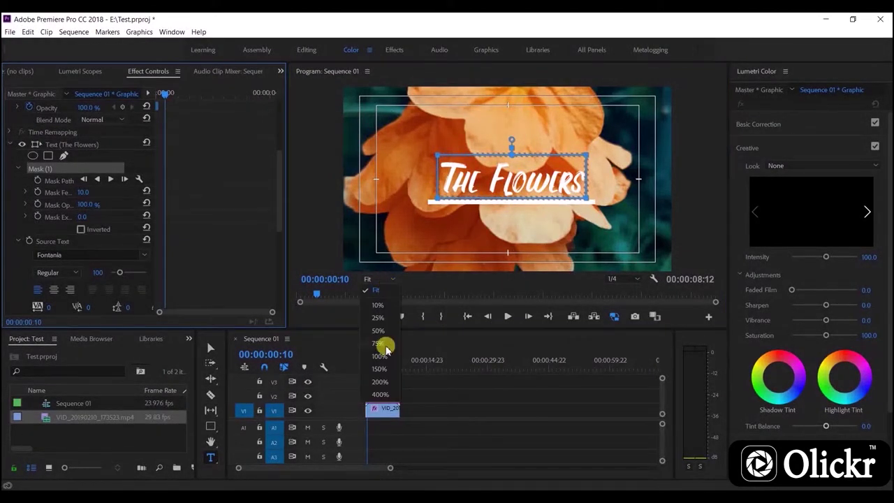
{"action": "left_click", "coordinate": [385, 345]}
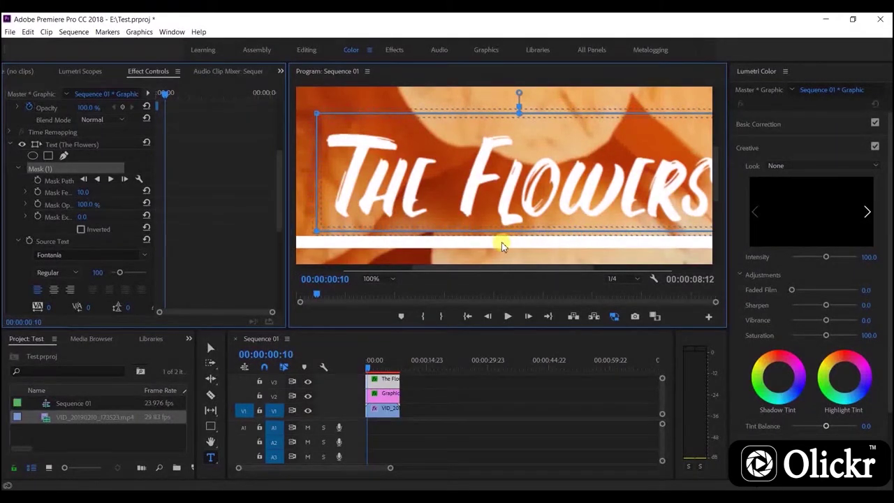
{"action": "left_click", "coordinate": [370, 279]}
{"action": "left_click", "coordinate": [373, 293]}
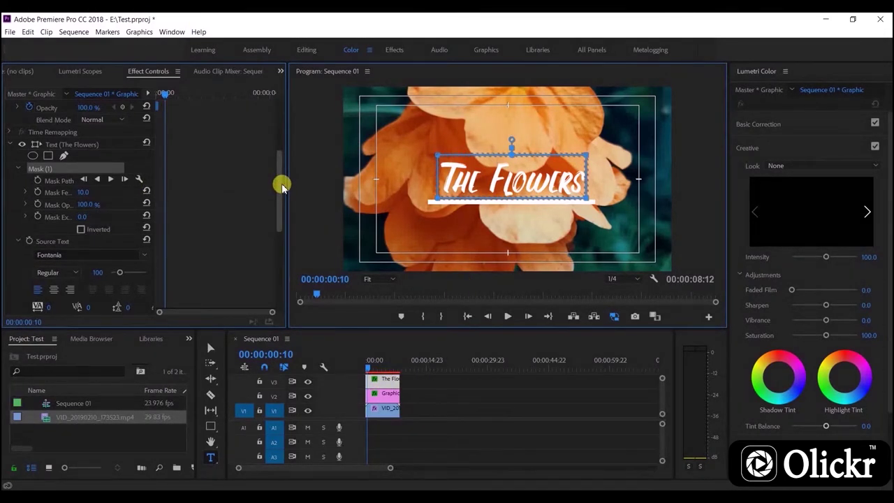
Add a Position keyframe at frame 10 with the title pushed below the underline to Y 670.
{"action": "left_click_drag", "start_coordinate": [283, 187], "coordinate": [271, 265]}
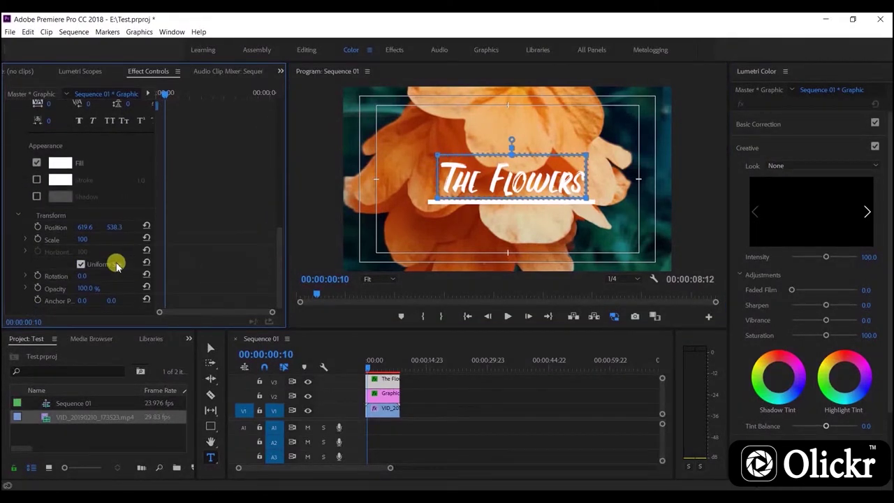
{"action": "left_click", "coordinate": [37, 228]}
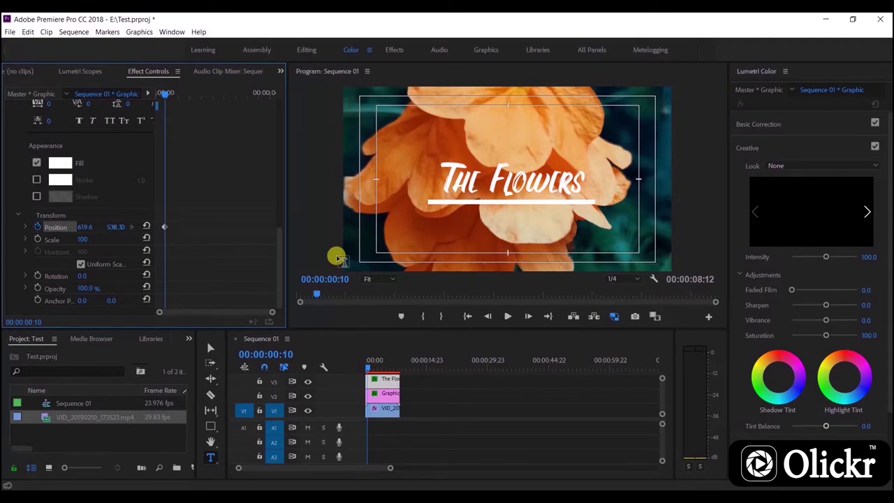
{"action": "left_click_drag", "start_coordinate": [115, 227], "coordinate": [174, 227]}
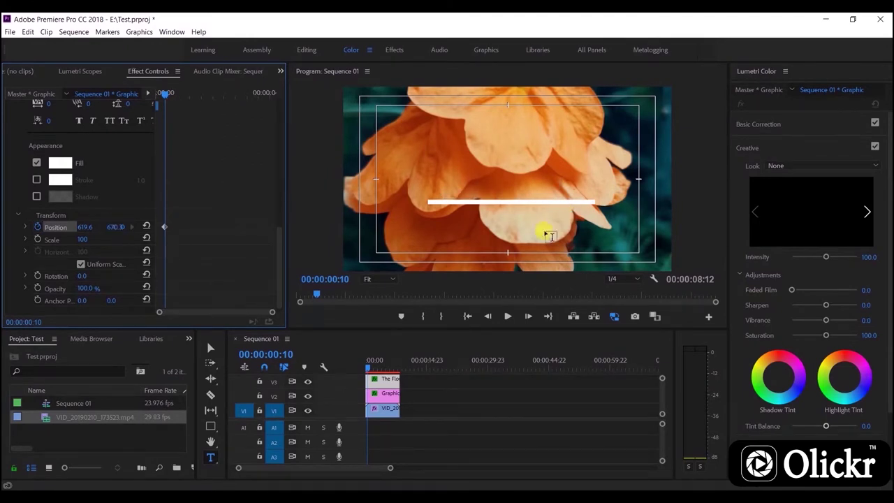
At 00:00:00:15, raise the title's vertical position back into view.
{"action": "left_click", "coordinate": [508, 316]}
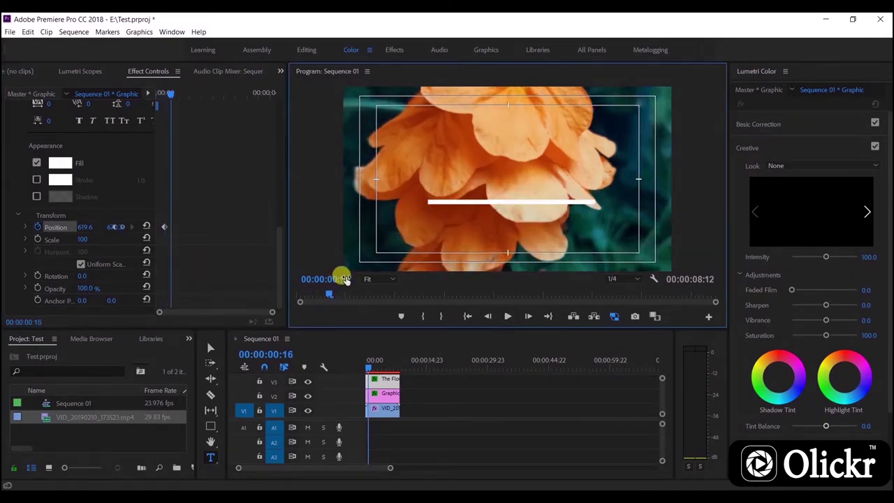
{"action": "left_click", "coordinate": [344, 277]}
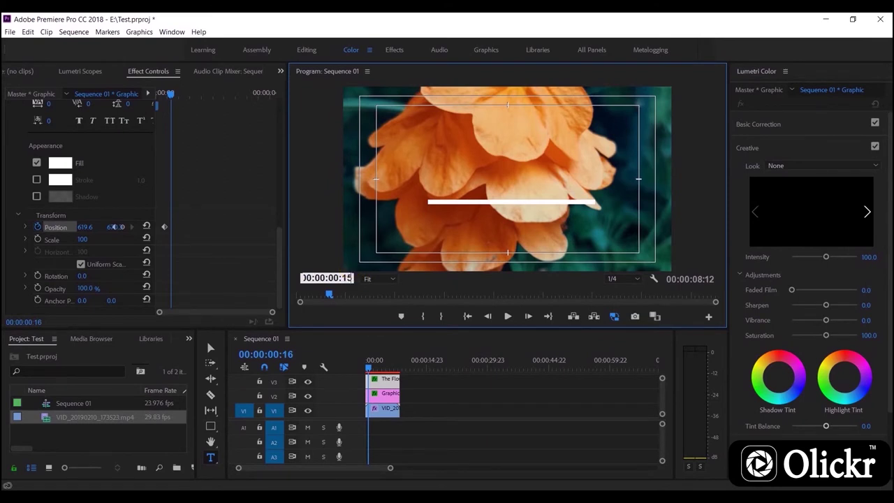
{"action": "key", "text": "Return"}
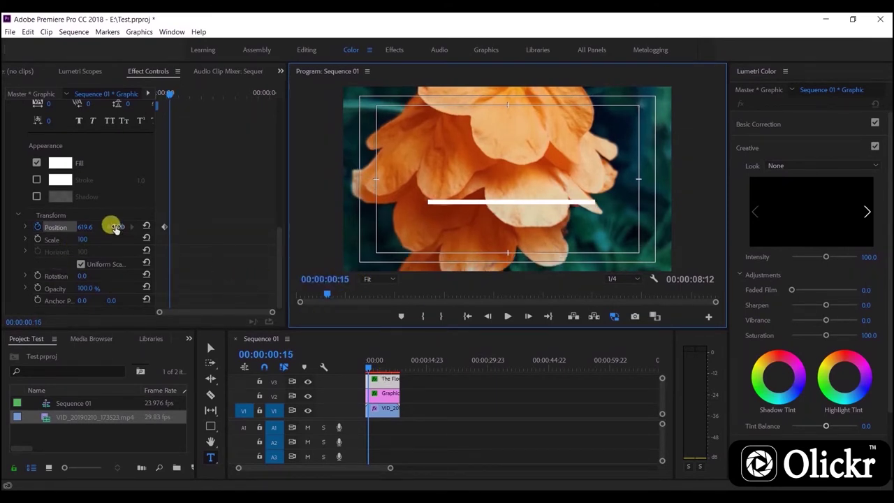
{"action": "left_click", "coordinate": [109, 227]}
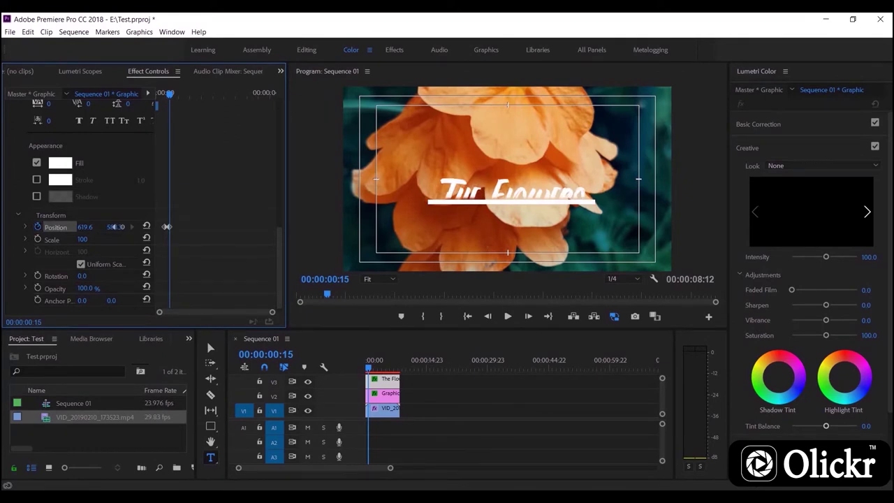
{"action": "left_click", "coordinate": [463, 343]}
{"action": "key", "text": "Home"}
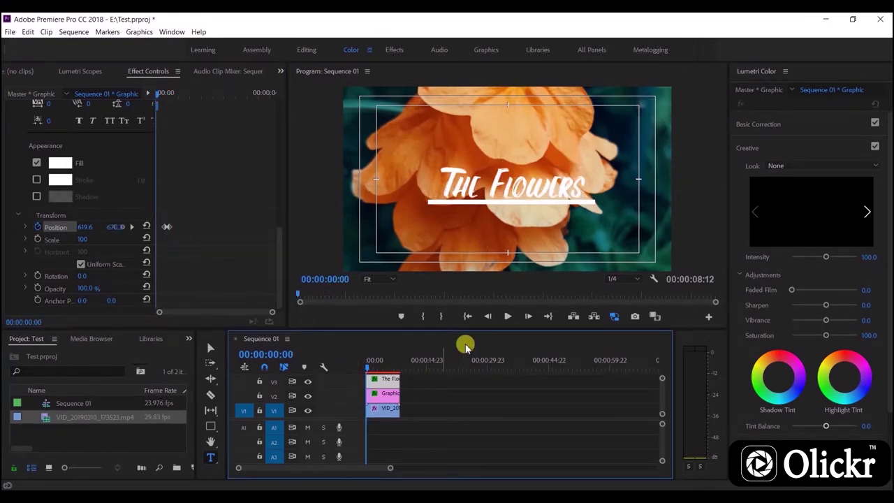
{"action": "left_click", "coordinate": [511, 316]}
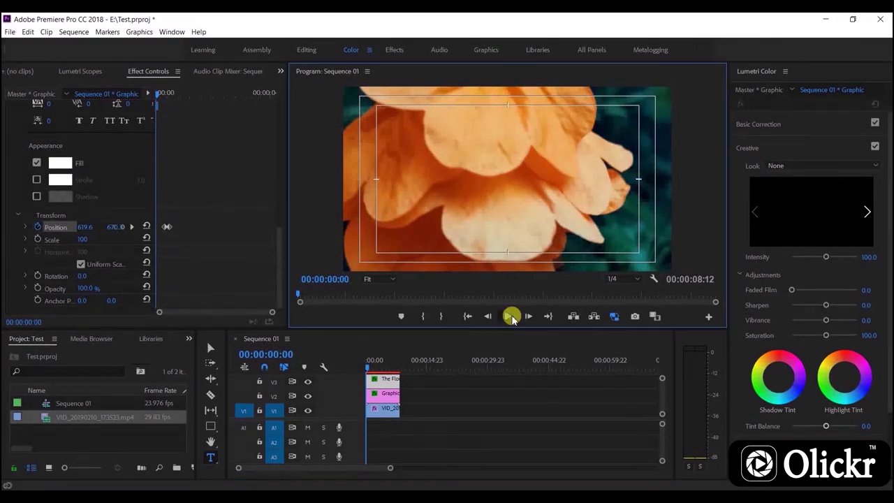